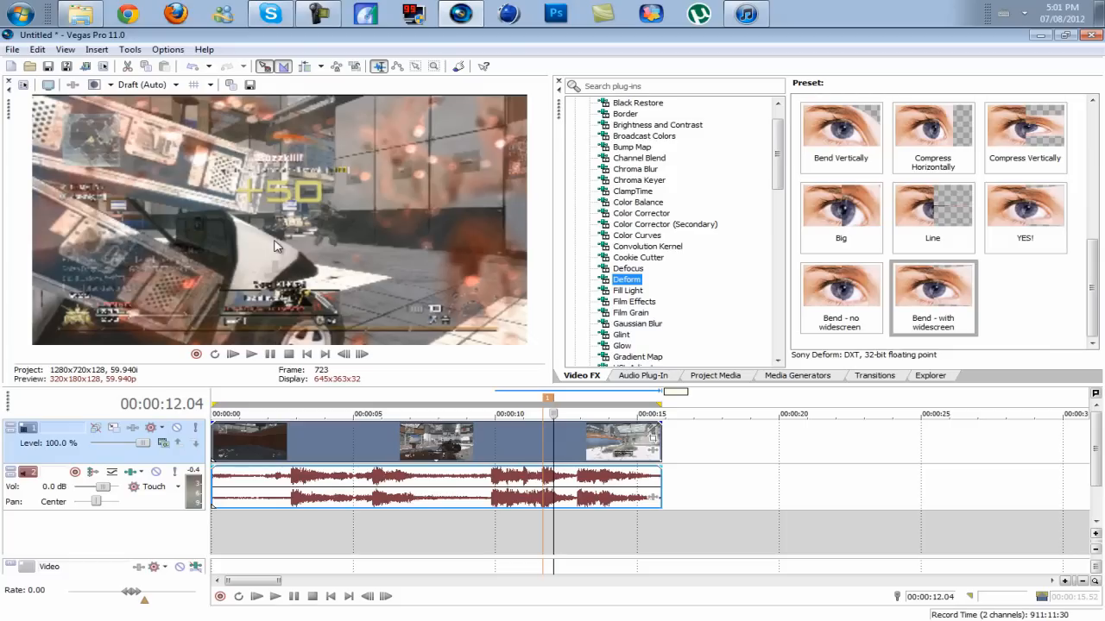
# Crop the gameplay clip in Event Pan/Crop to a height of about 596, keeping its width at 1,280.
pyautogui.click(228, 429)
pyautogui.moveTo(229, 429)
pyautogui.mouseDown()
pyautogui.moveTo(245, 428)
pyautogui.moveTo(213, 429)
pyautogui.mouseUp()
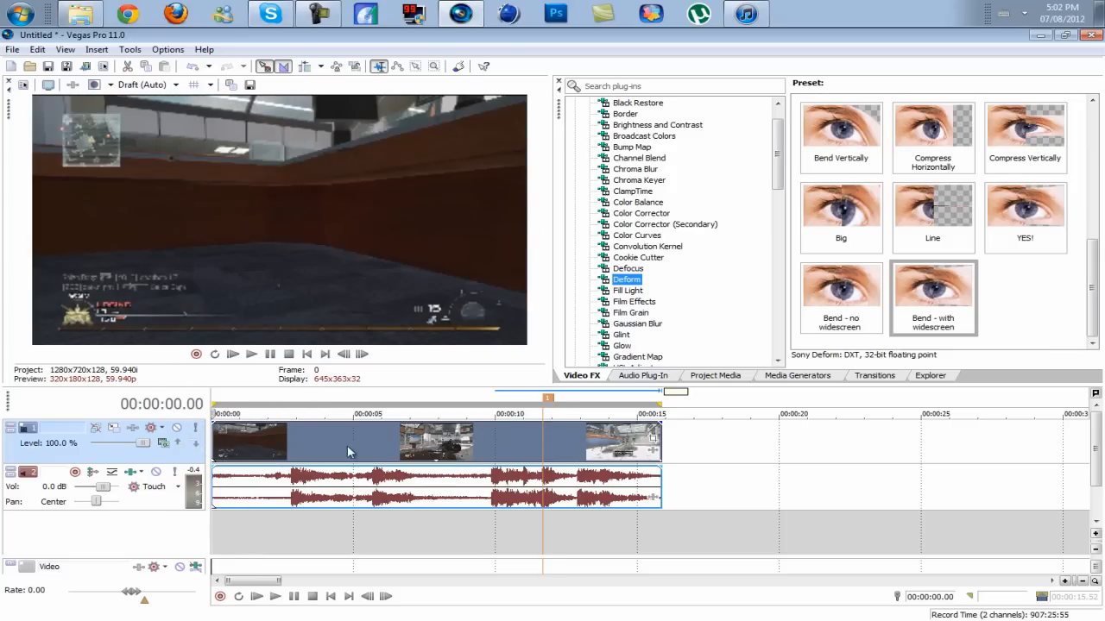
pyautogui.click(224, 442)
pyautogui.click(347, 442)
pyautogui.click(251, 442)
pyautogui.moveTo(251, 442); pyautogui.dragTo(213, 442)
pyautogui.click(653, 438)
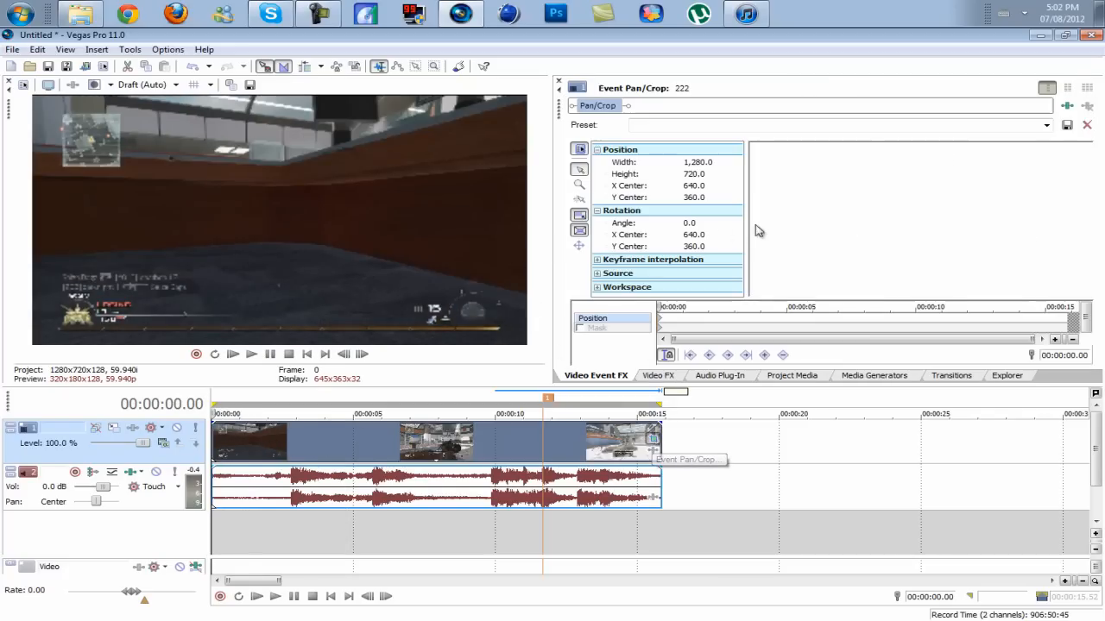
pyautogui.moveTo(922, 144); pyautogui.dragTo(922, 156)
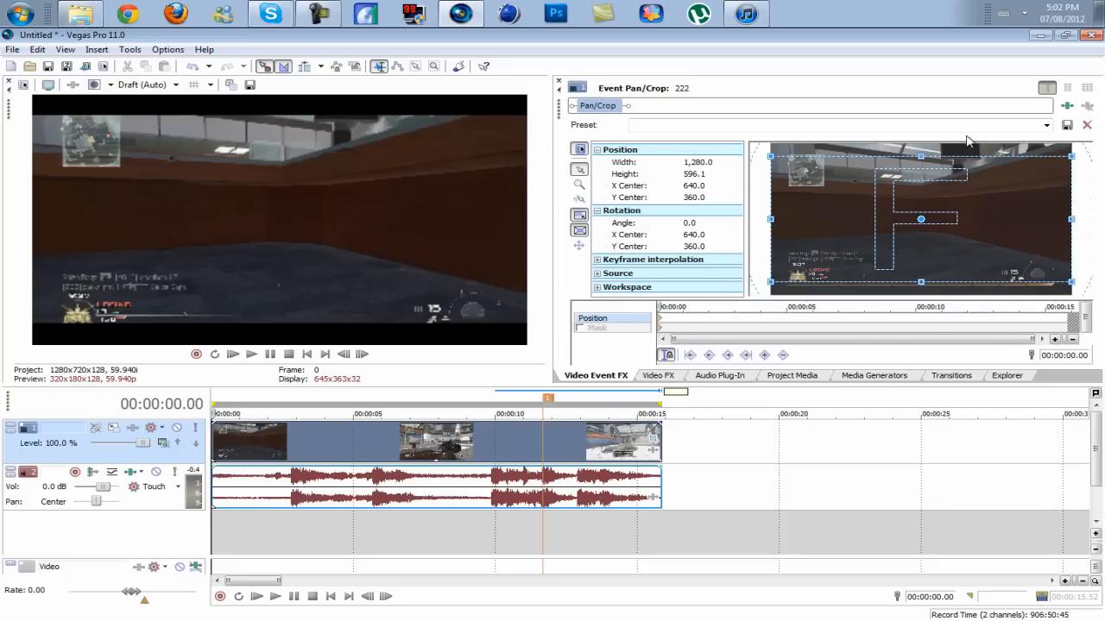
# Try the Deform effect's "Bend - with widescreen" preset on the gameplay clip, and remove the effect.
pyautogui.click(658, 376)
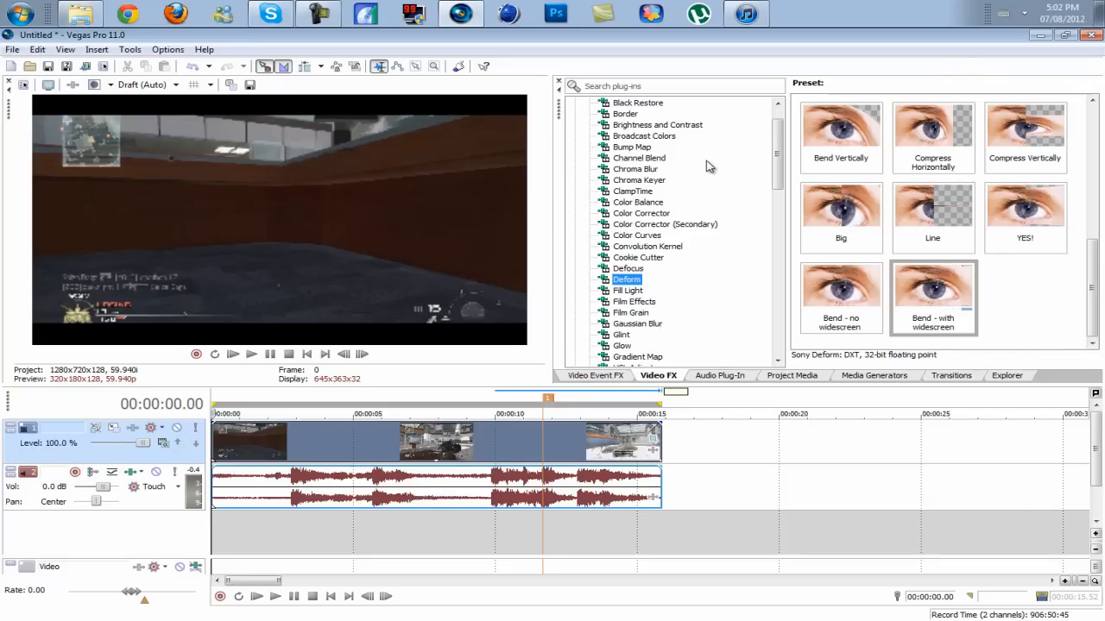
pyautogui.moveTo(967, 298); pyautogui.dragTo(382, 435)
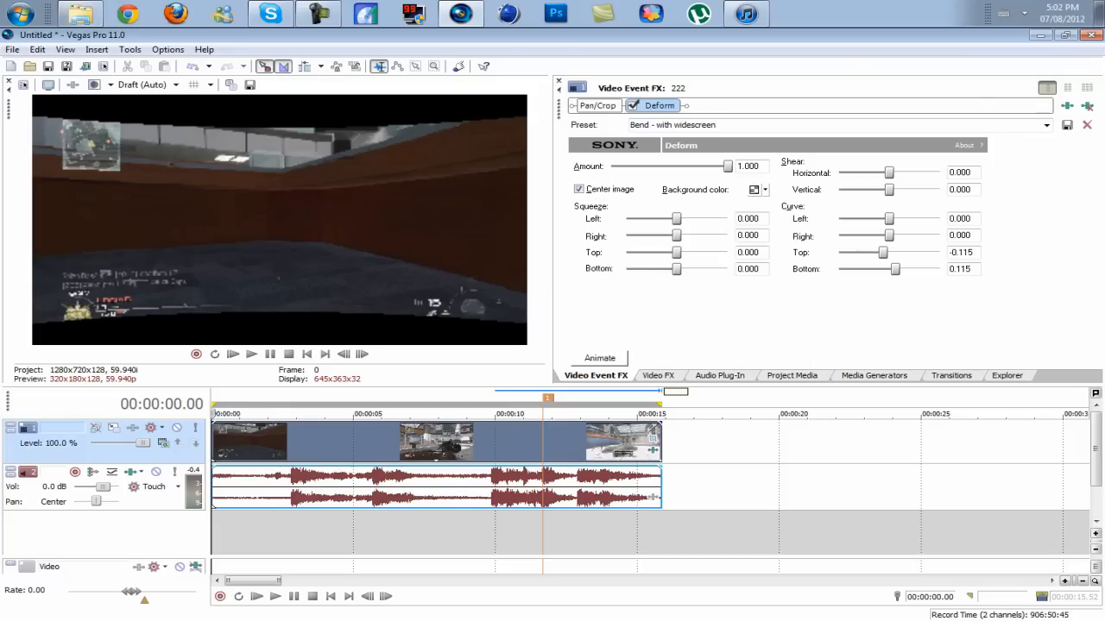
pyautogui.click(1087, 107)
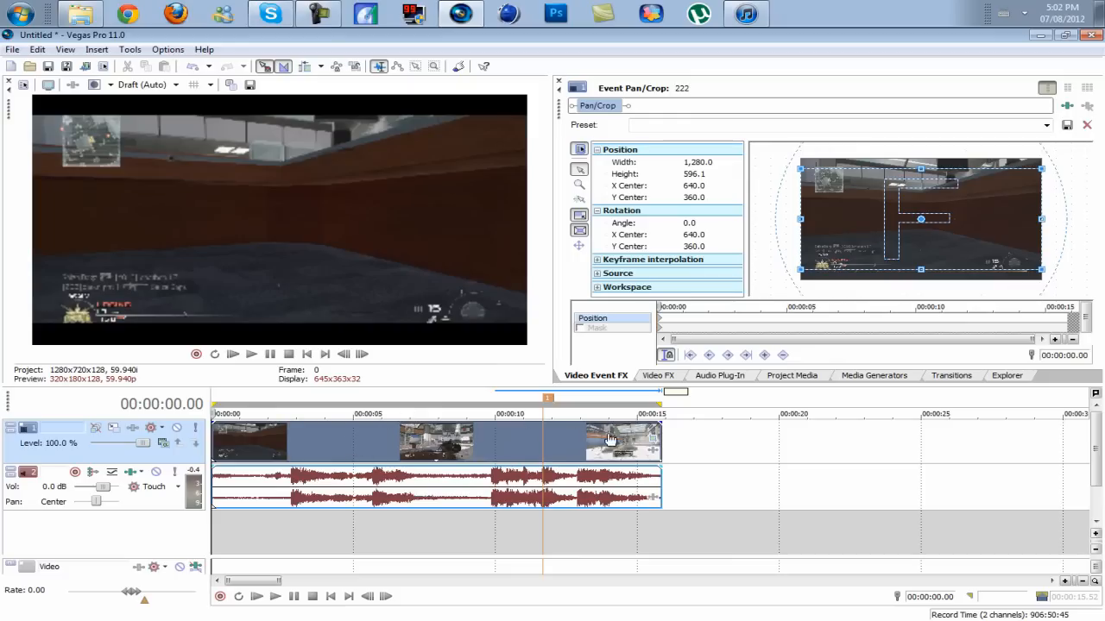
# Restore the gameplay clip's pan/crop frame to its full 1,280 x 720 size.
pyautogui.click(654, 440)
pyautogui.rightClick(850, 218)
pyautogui.click(881, 231)
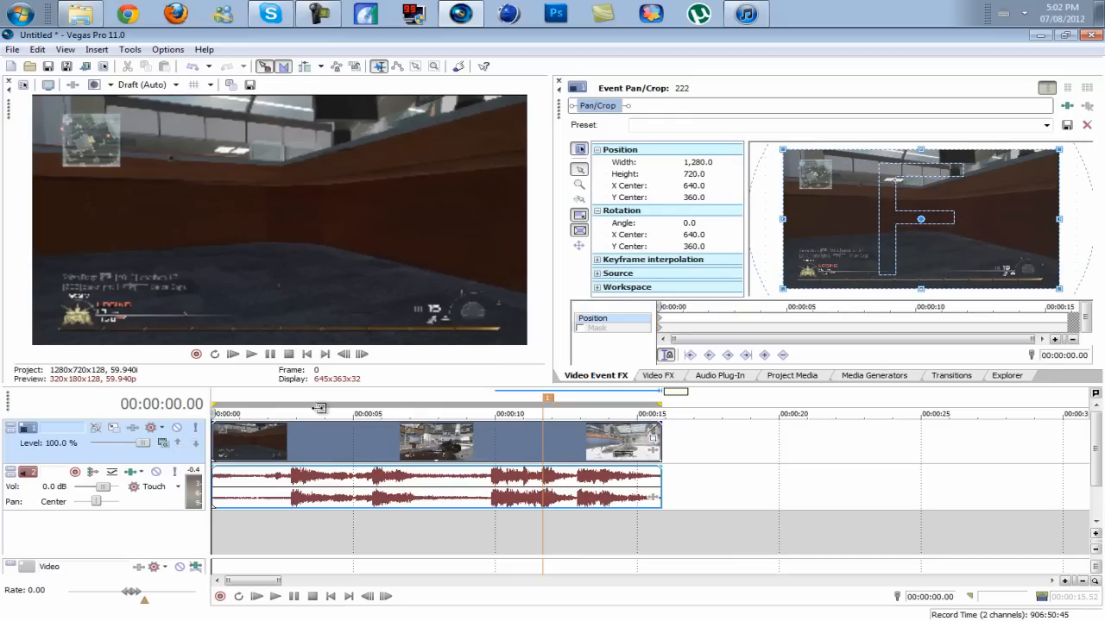
# Insert a new video track above the gameplay and place a White Solid Color event at its start.
pyautogui.rightClick(187, 458)
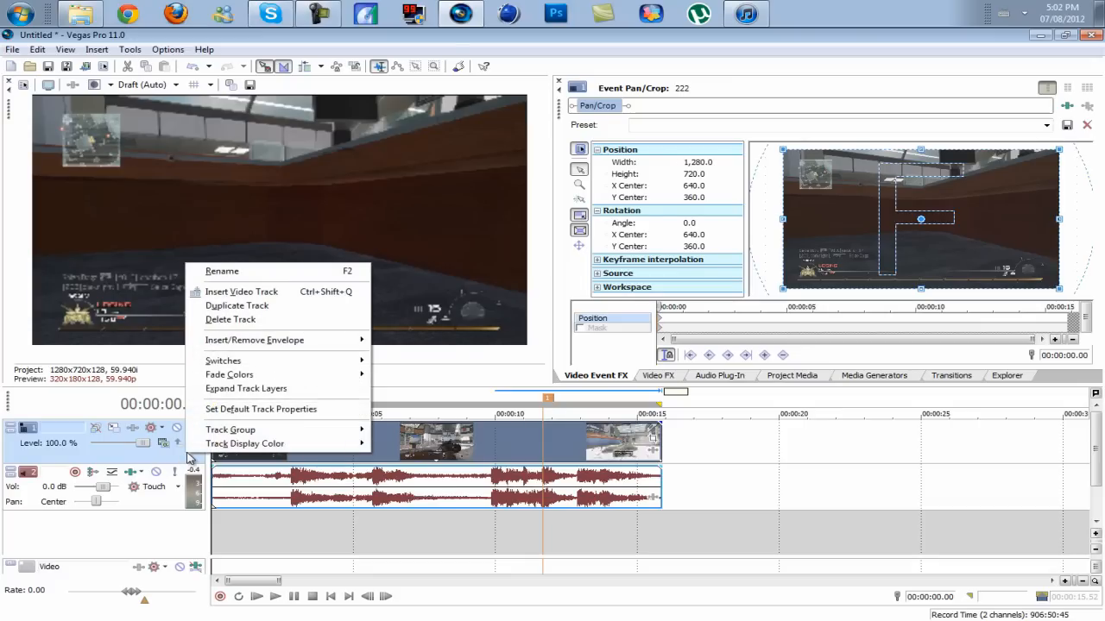
pyautogui.click(277, 293)
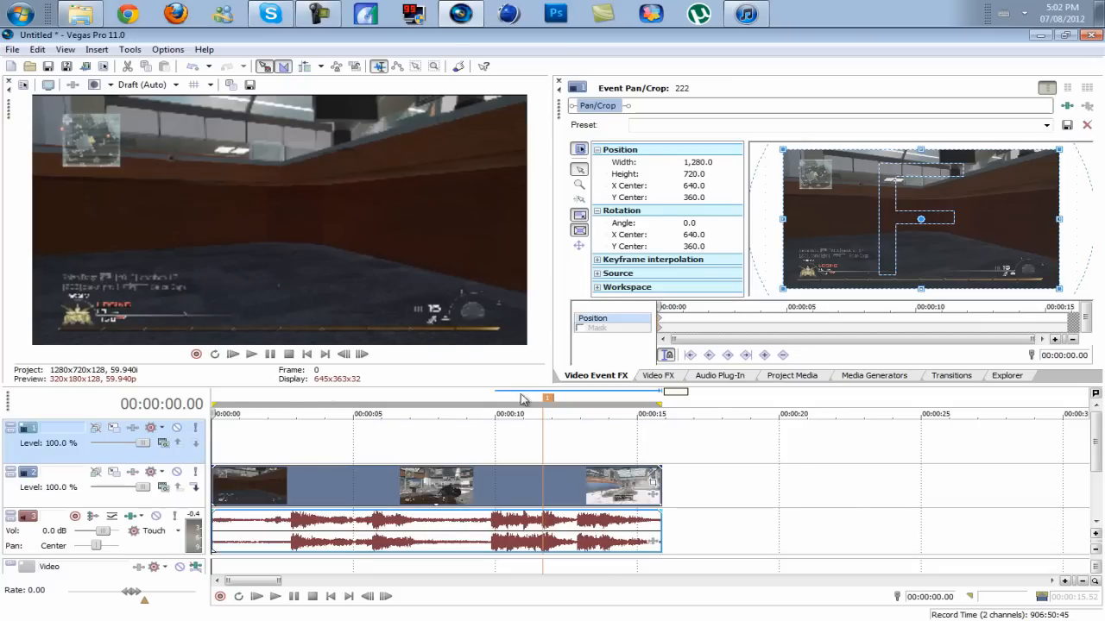
pyautogui.click(874, 376)
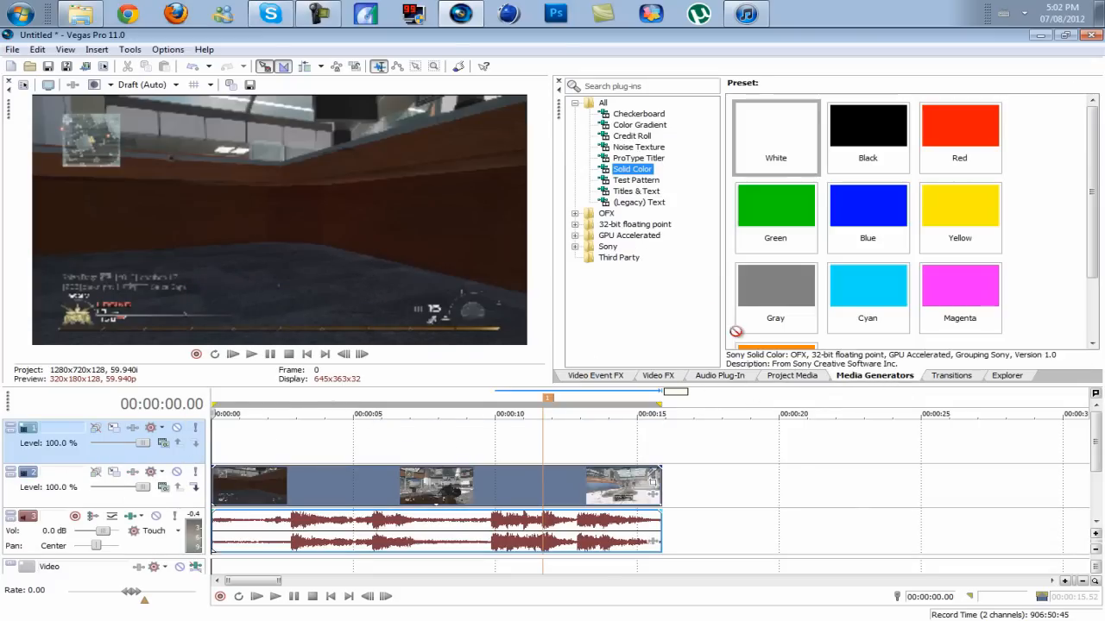
pyautogui.moveTo(790, 138); pyautogui.dragTo(216, 437)
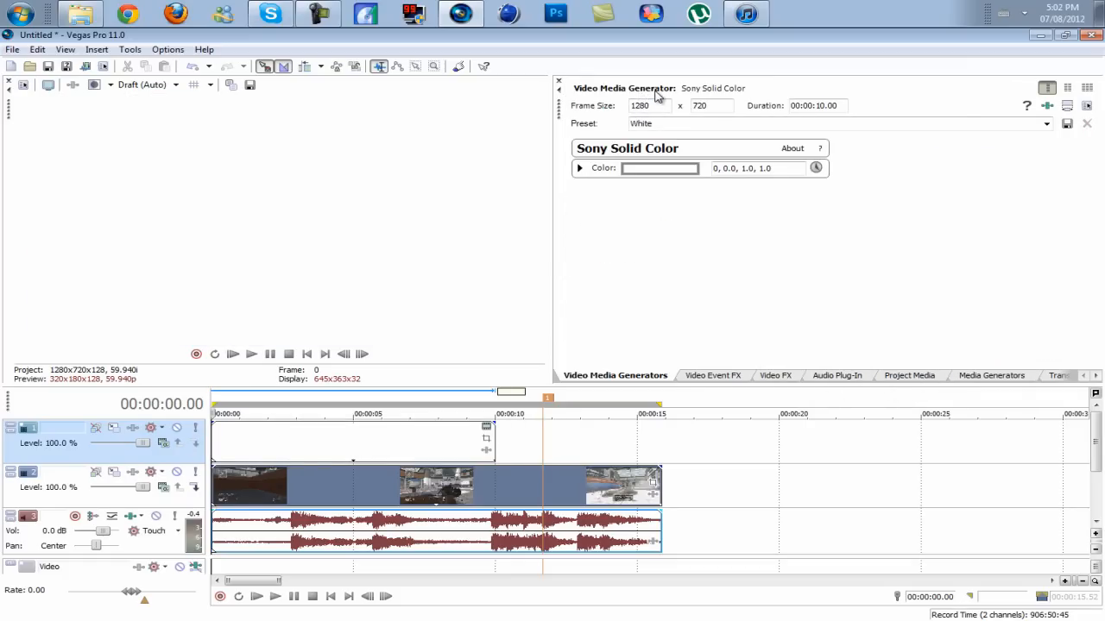
# Extend the white solid to the gameplay clip's end and set its track's compositing mode to let the footage show through.
pyautogui.click(332, 439)
pyautogui.scroll(-3, 371, 438)
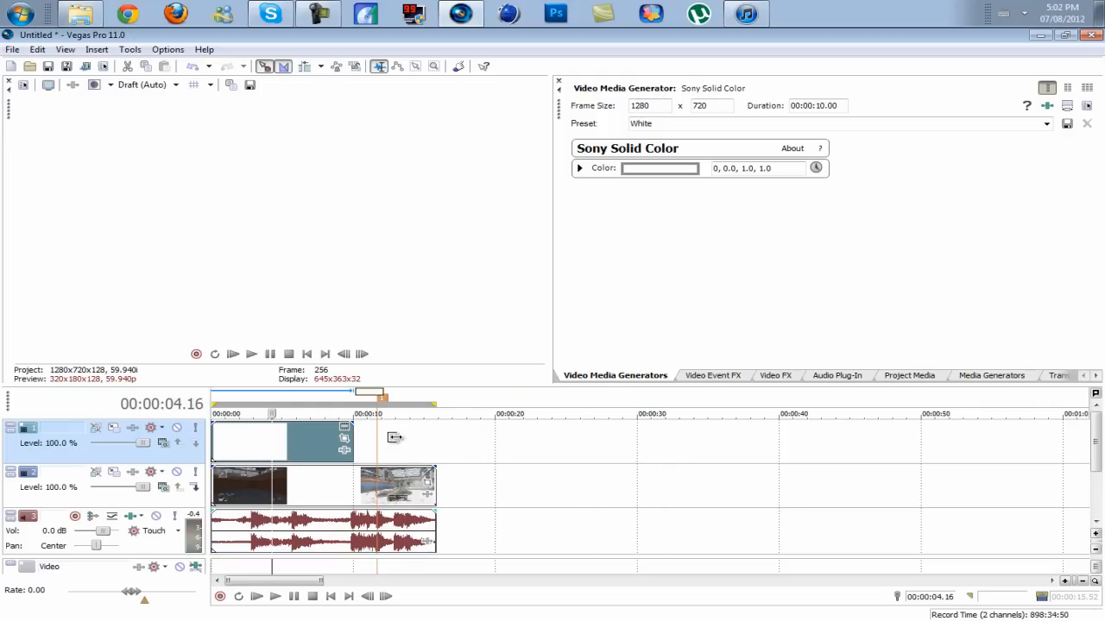
pyautogui.moveTo(353, 438); pyautogui.dragTo(436, 441)
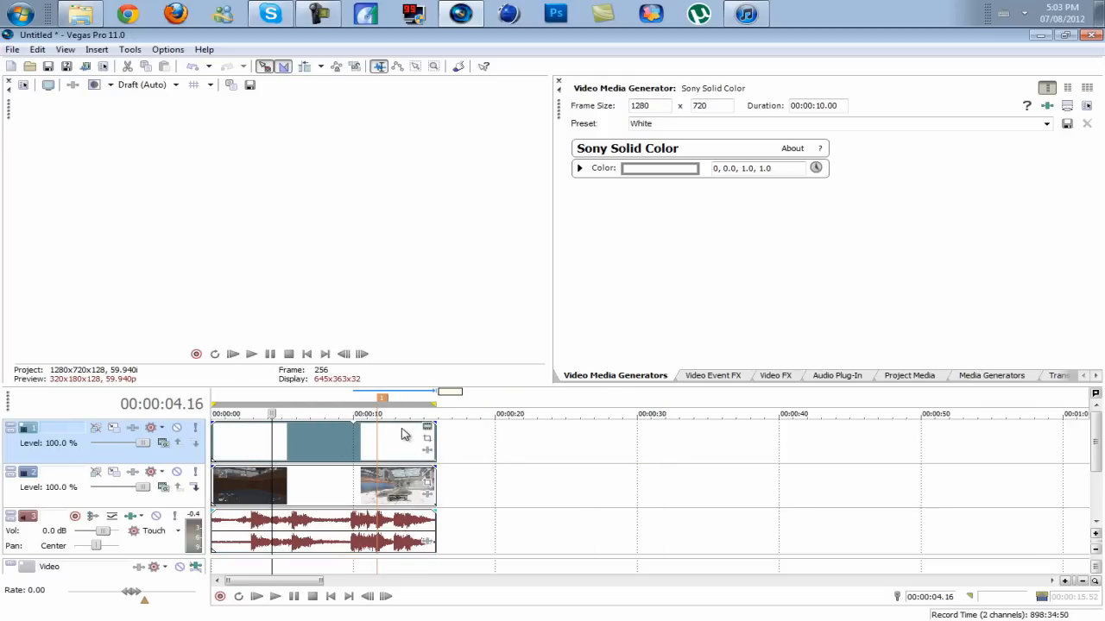
pyautogui.scroll(3, 410, 427)
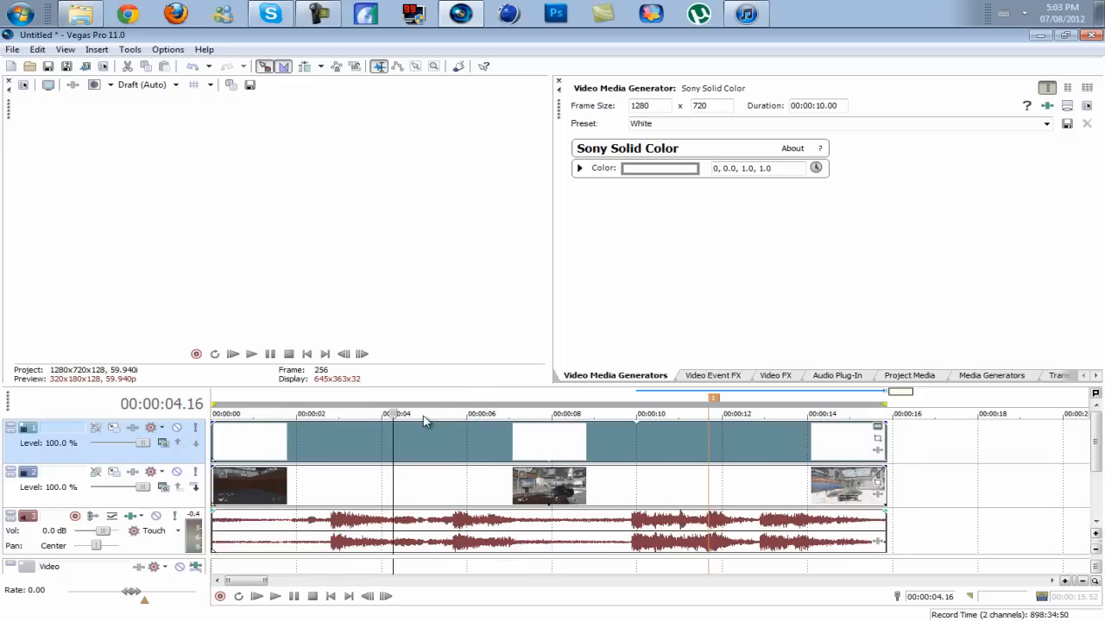
pyautogui.click(164, 443)
pyautogui.click(208, 425)
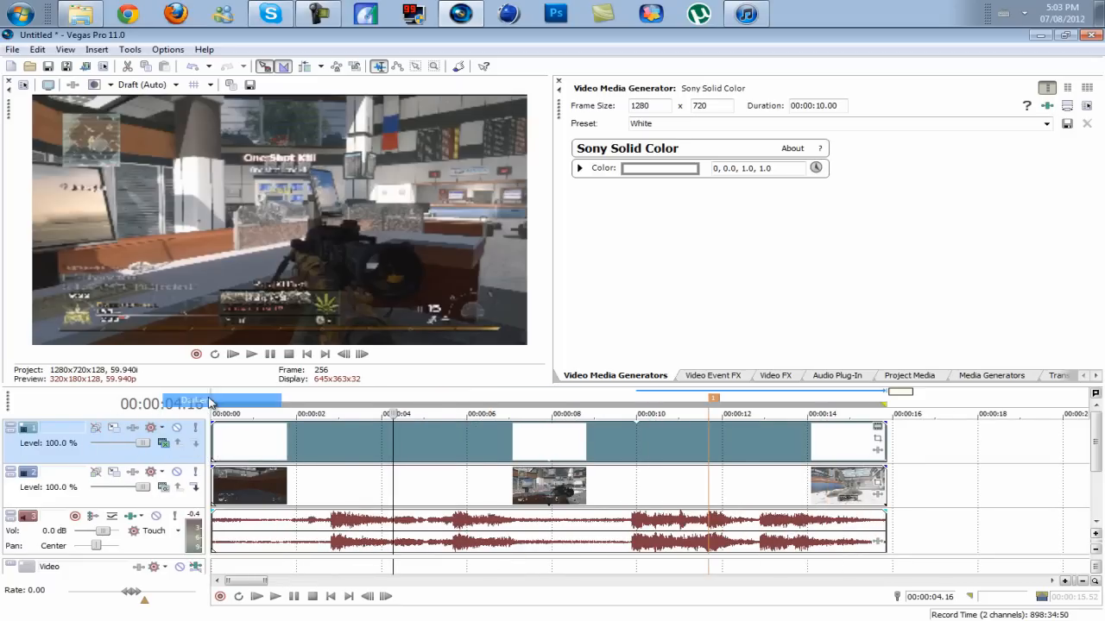
# Crop the white solid in Event Pan/Crop to a height of about 621 at full width to form widescreen bars.
pyautogui.click(298, 441)
pyautogui.moveTo(299, 441); pyautogui.dragTo(212, 437)
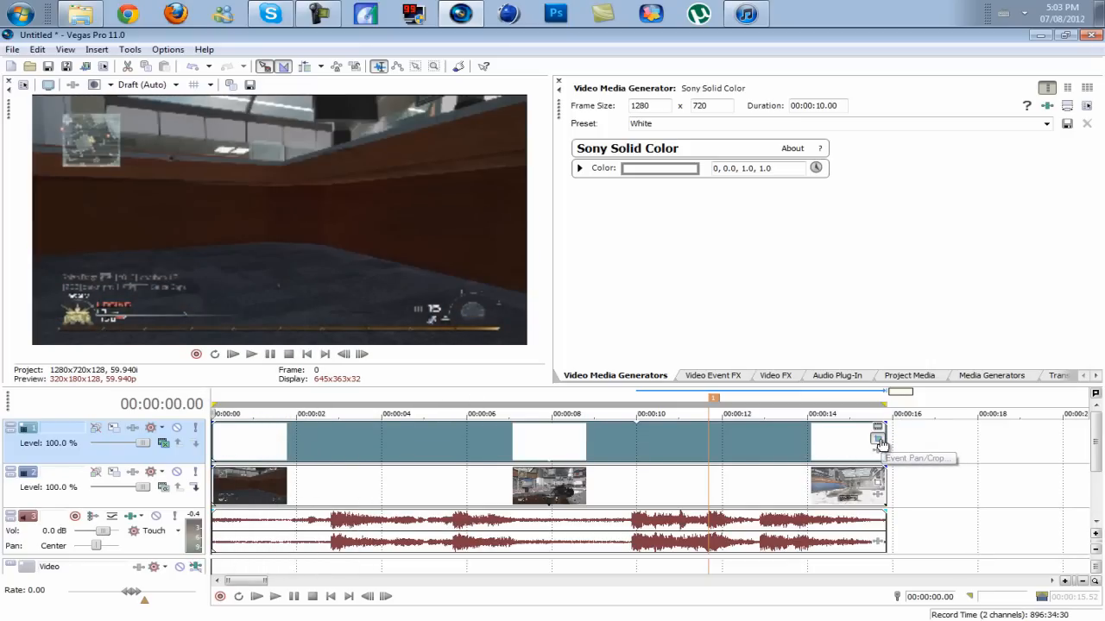
pyautogui.click(877, 439)
pyautogui.click(288, 454)
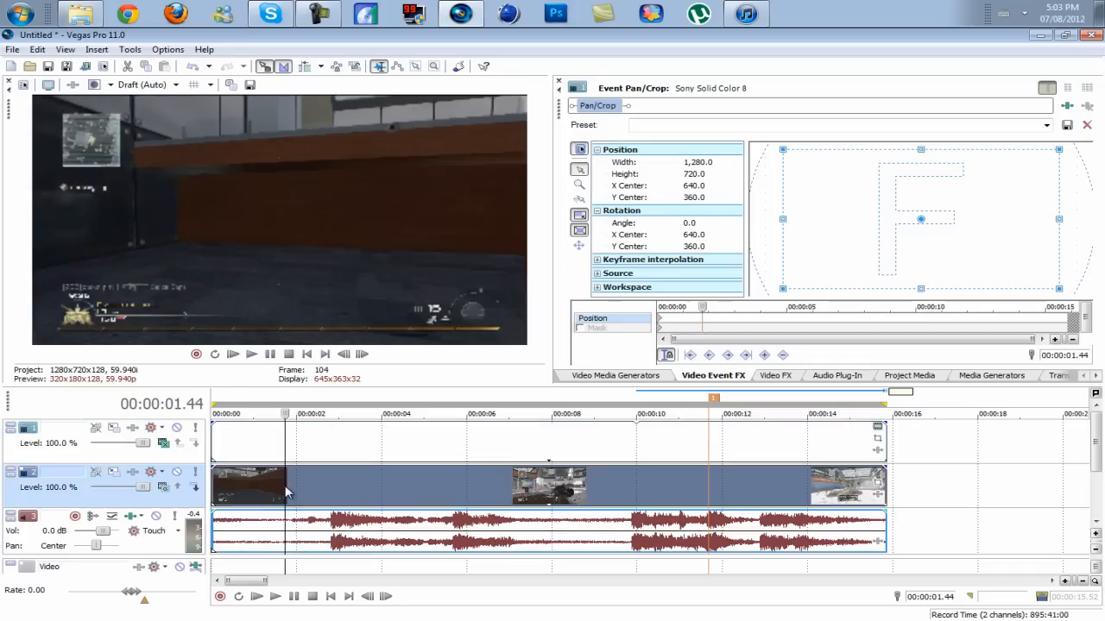
pyautogui.click(244, 441)
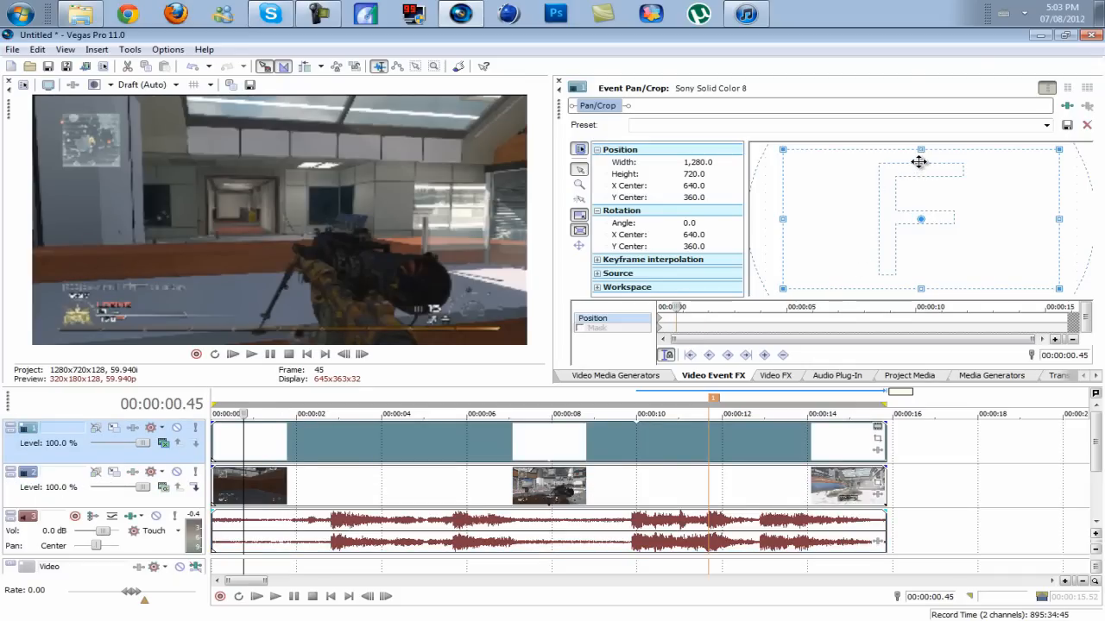
pyautogui.press('ctrl')
pyautogui.press('ctrl')
pyautogui.moveTo(923, 153); pyautogui.dragTo(937, 182)
pyautogui.press('ctrl')
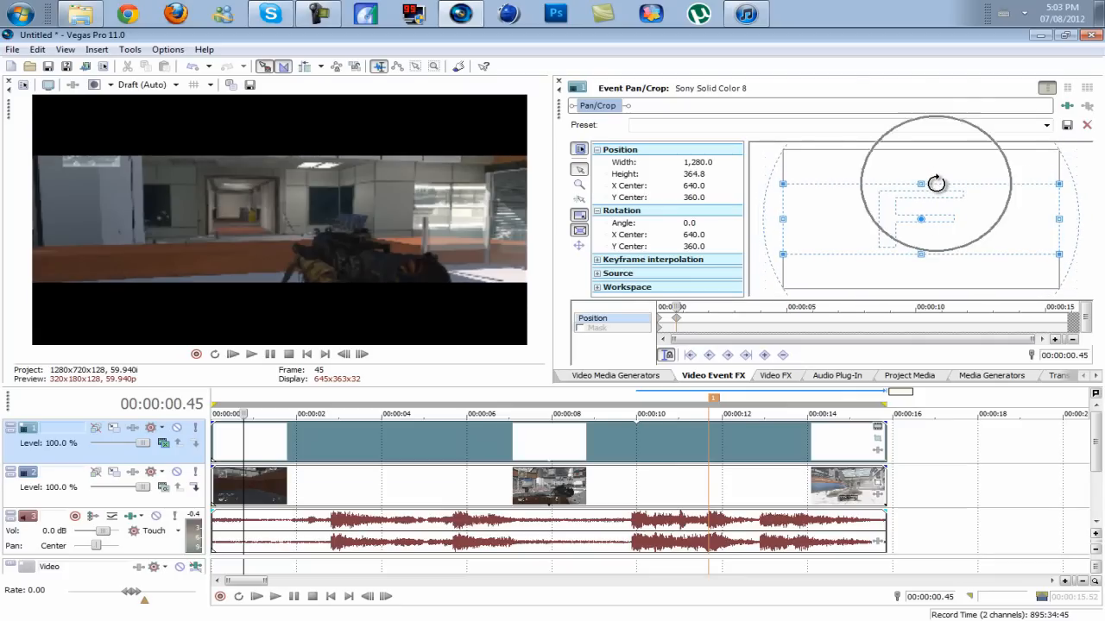
pyautogui.moveTo(922, 183); pyautogui.dragTo(921, 154)
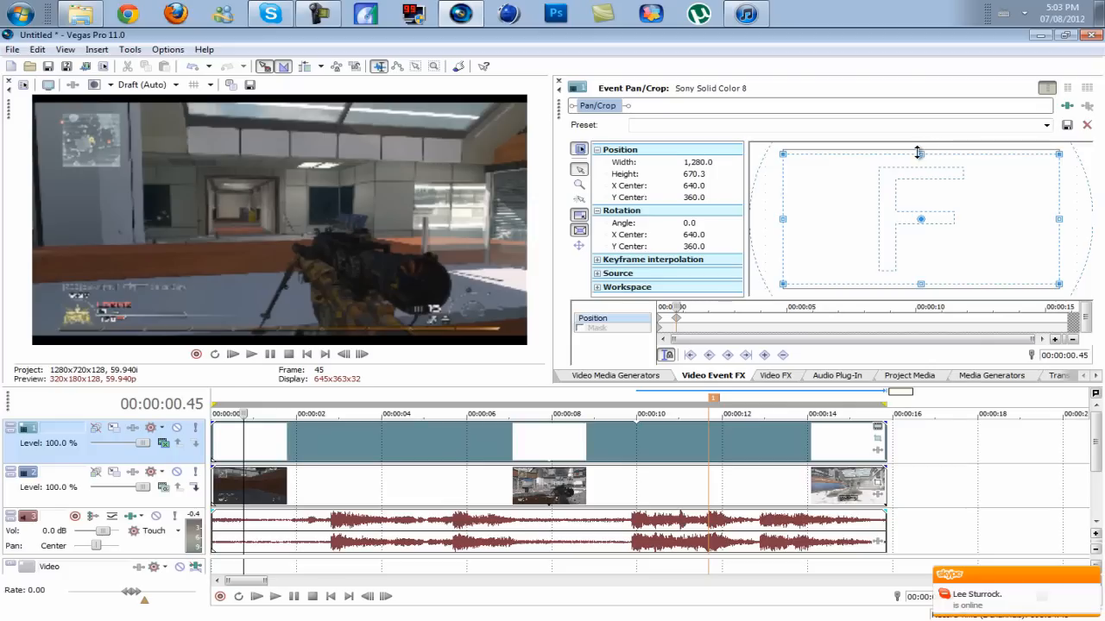
pyautogui.moveTo(920, 154); pyautogui.dragTo(924, 164)
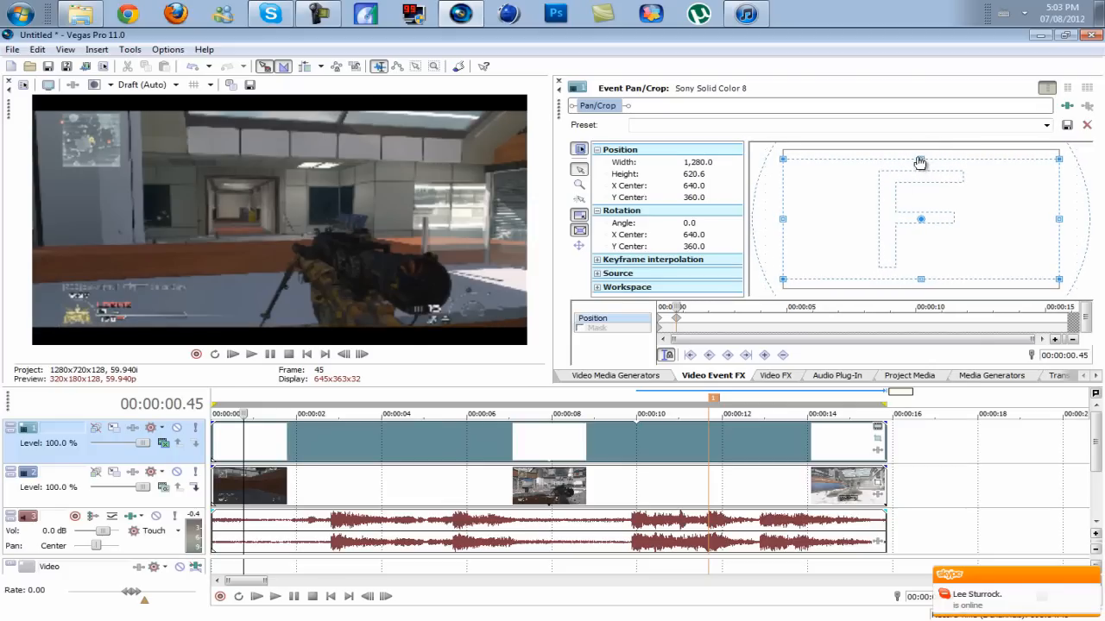
# Try to delete the white solid's first position keyframe, and restore the full 1,280 x 720 frame at the start.
pyautogui.scroll(4, 678, 321)
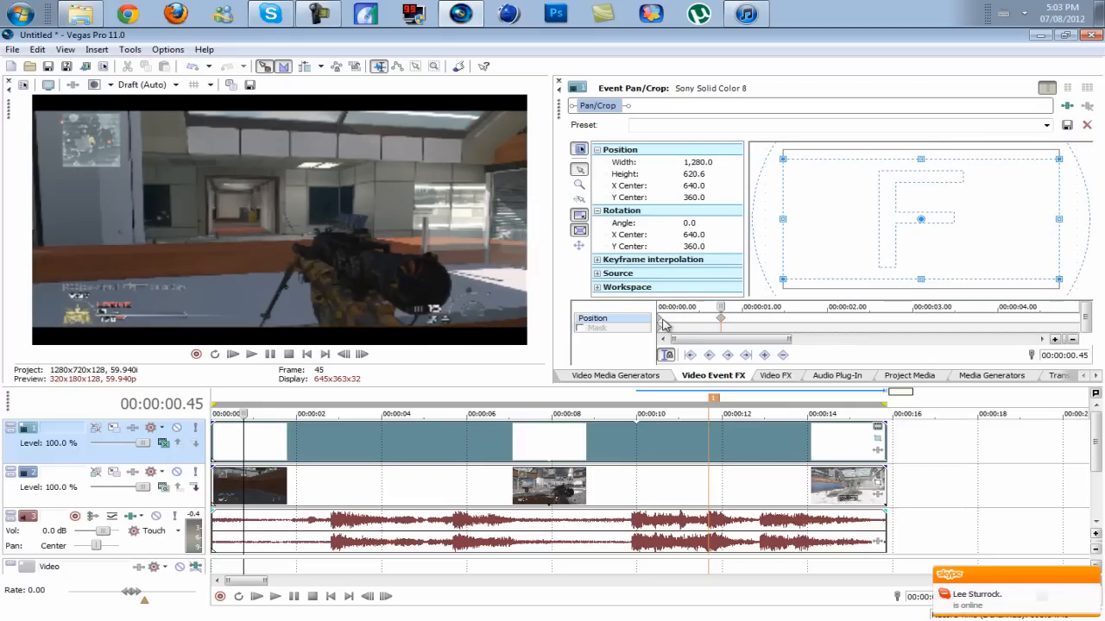
pyautogui.click(661, 322)
pyautogui.rightClick(661, 322)
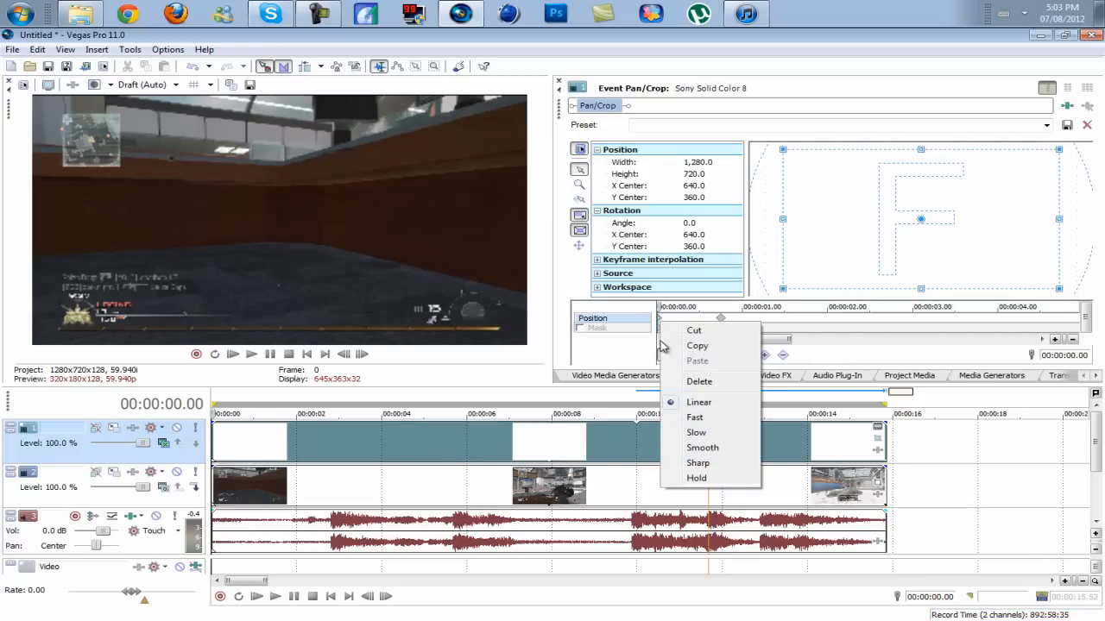
pyautogui.click(701, 383)
pyautogui.click(722, 320)
pyautogui.moveTo(672, 322); pyautogui.dragTo(657, 316)
pyautogui.rightClick(803, 251)
pyautogui.click(828, 254)
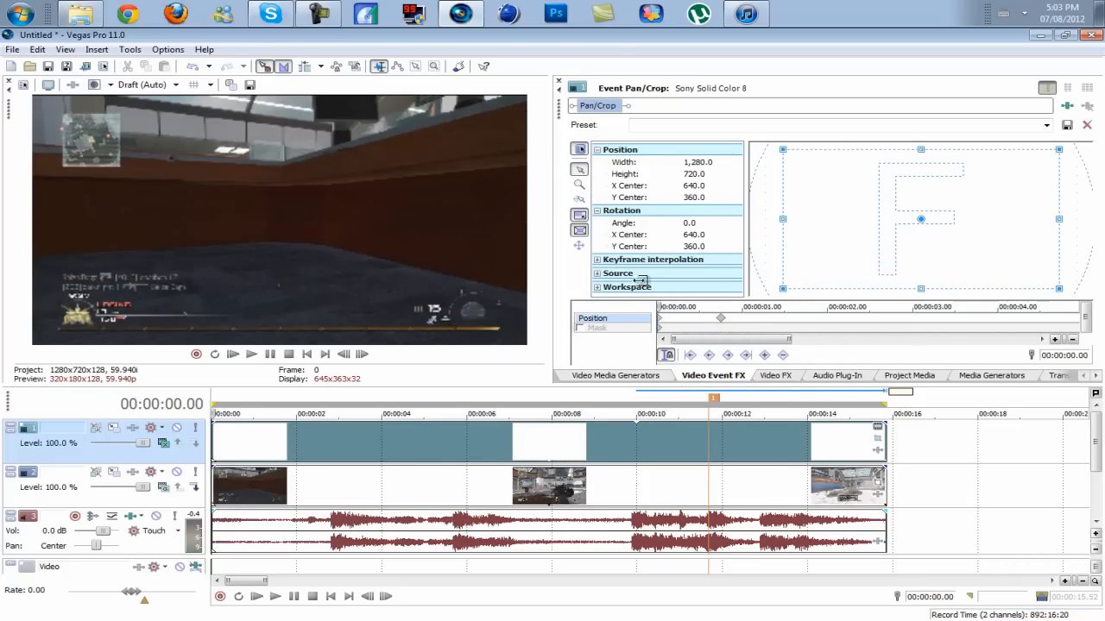
pyautogui.moveTo(221, 439); pyautogui.dragTo(200, 447)
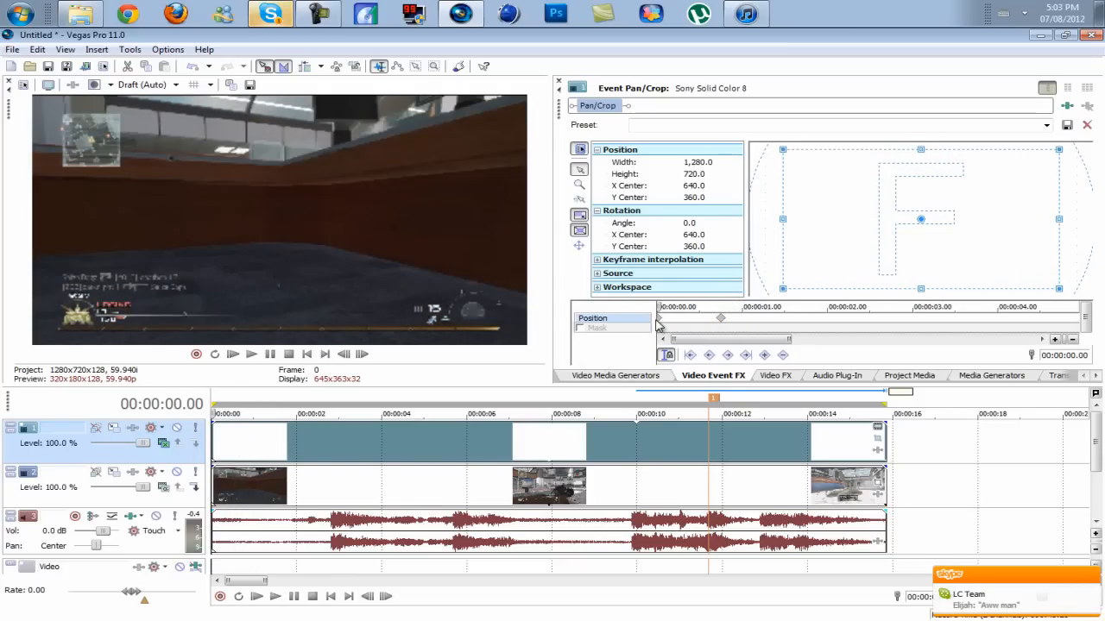
# Delete the white solid's surplus position keyframes, keeping the 620.6-high crop from the start.
pyautogui.rightClick(660, 319)
pyautogui.click(700, 383)
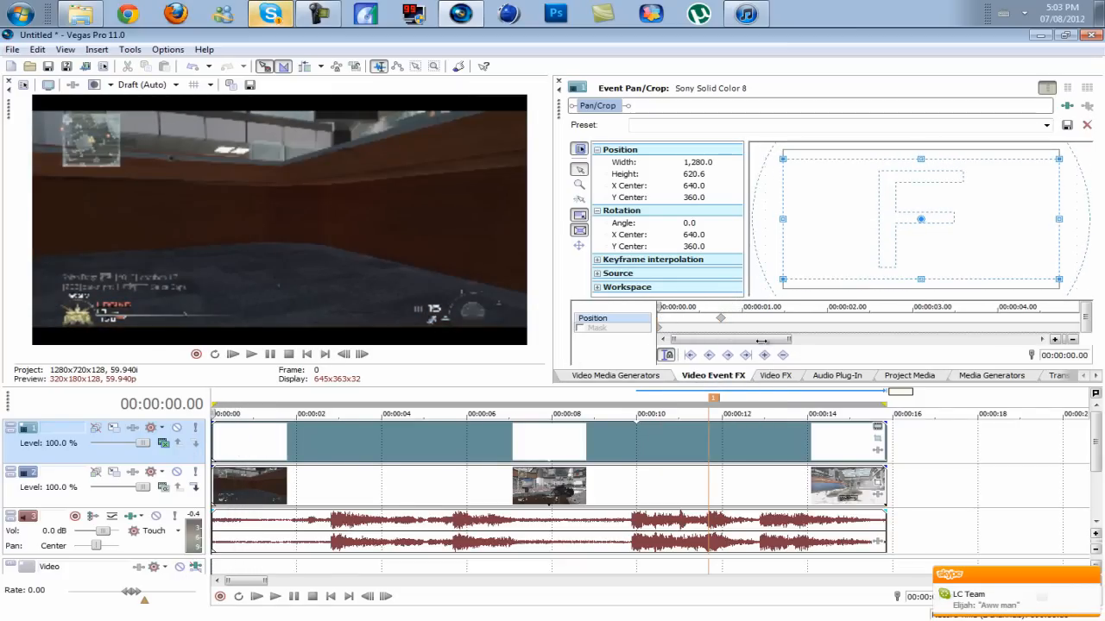
pyautogui.moveTo(223, 447); pyautogui.dragTo(164, 432)
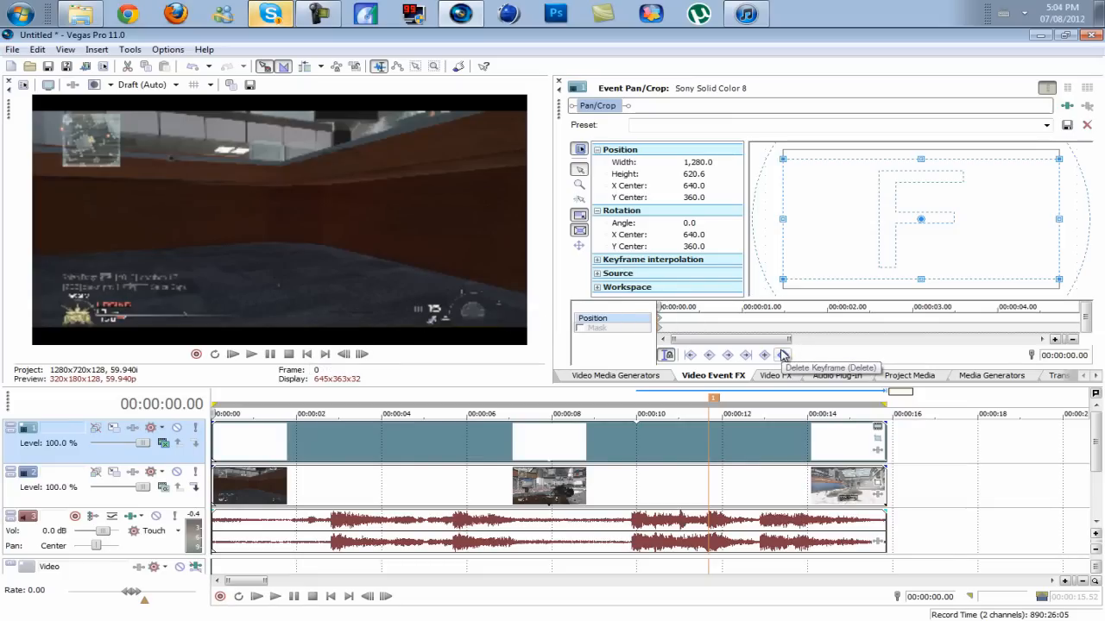
# Apply the RSMB video effect with its (Default) preset to the gameplay clip.
pyautogui.click(777, 377)
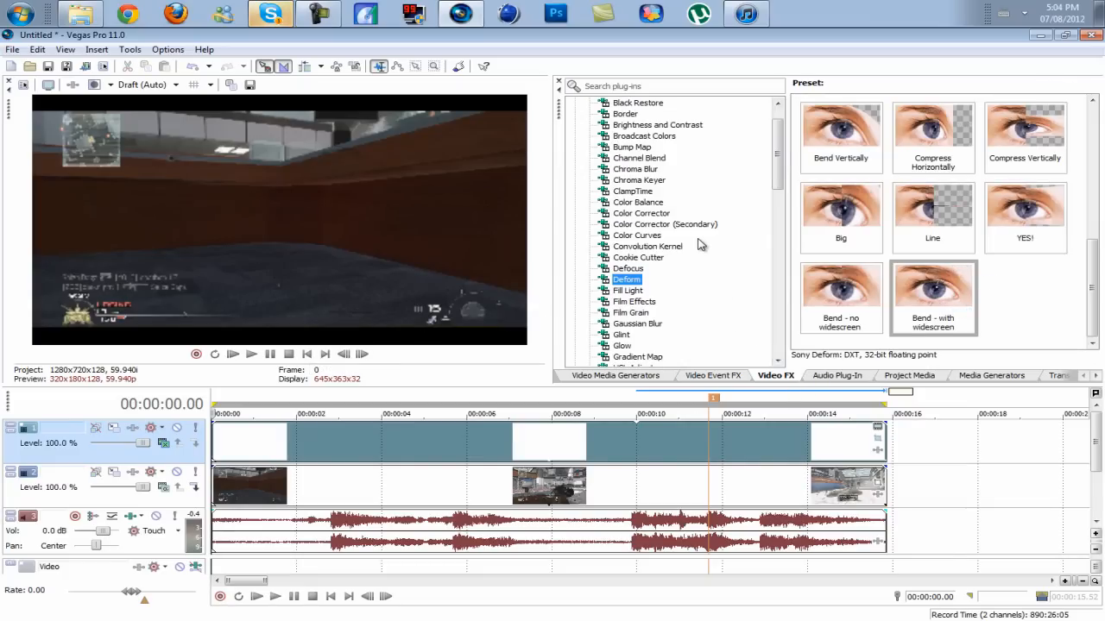
pyautogui.moveTo(778, 168); pyautogui.dragTo(797, 275)
pyautogui.click(619, 258)
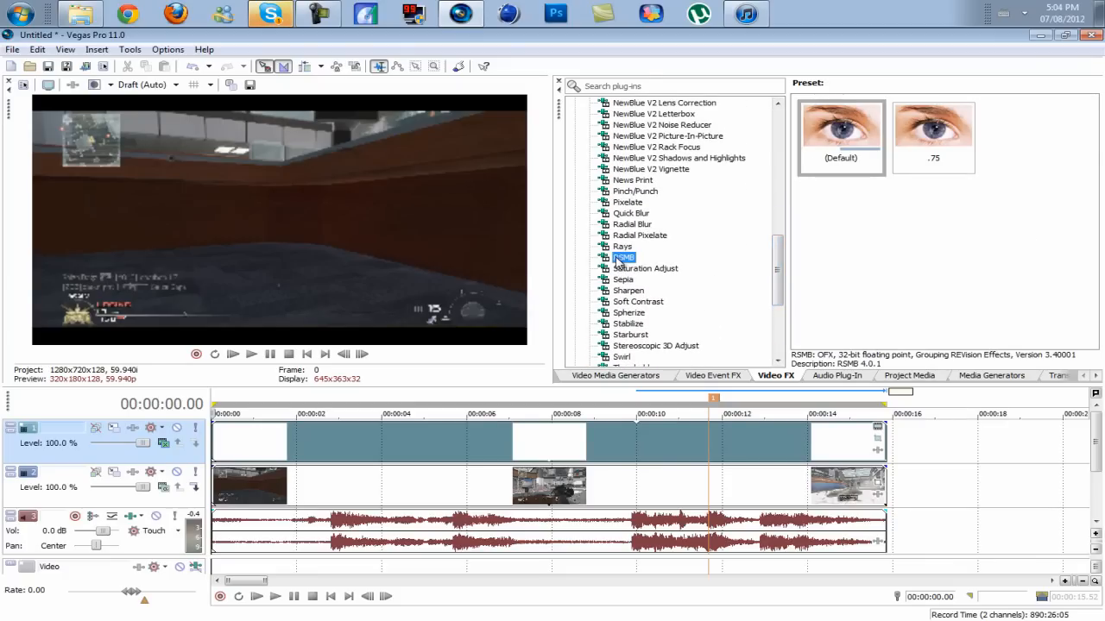
pyautogui.moveTo(837, 138); pyautogui.dragTo(451, 485)
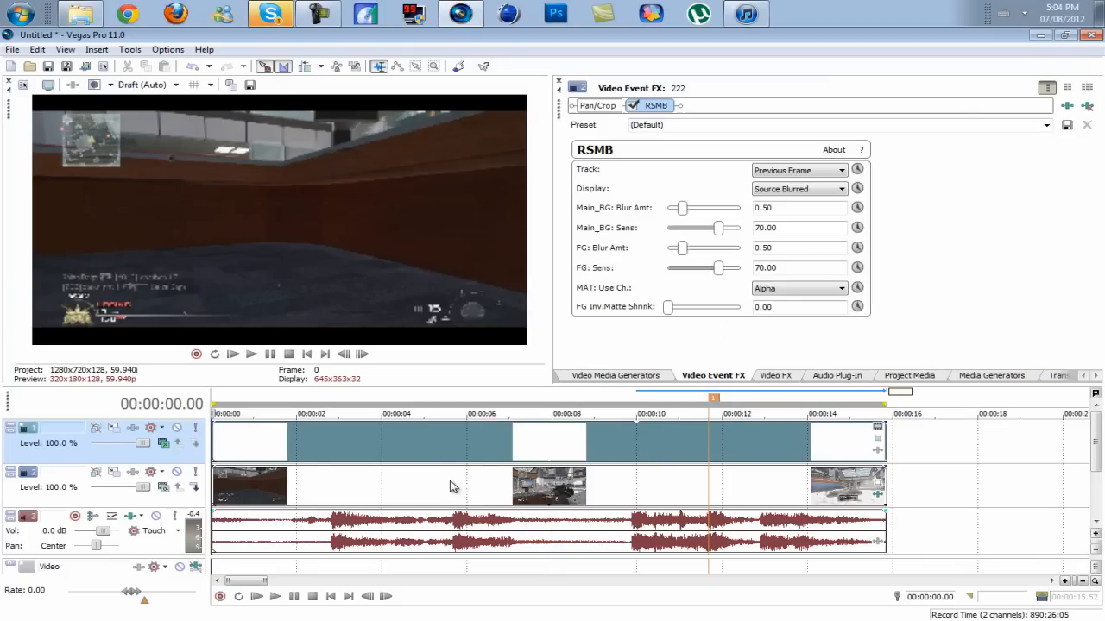
# Set RSMB's Main_BG: Blur Amt to 1 and preview the blurred gameplay between about 2.5 and 4.7 seconds.
pyautogui.click(311, 488)
pyautogui.click(333, 491)
pyautogui.press('Right')
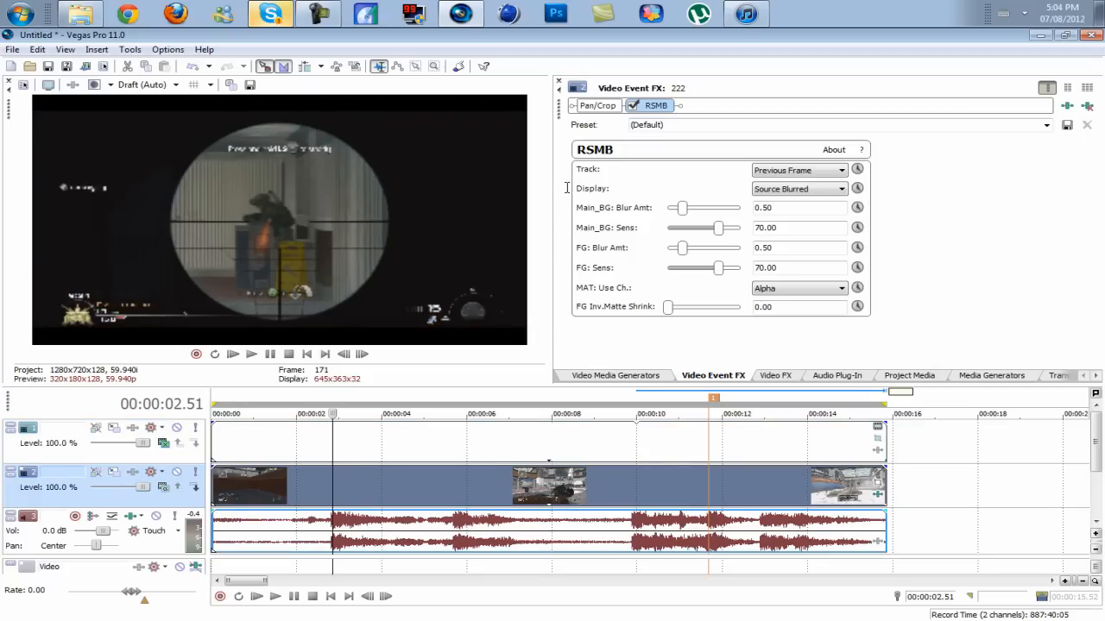
pyautogui.doubleClick(794, 207)
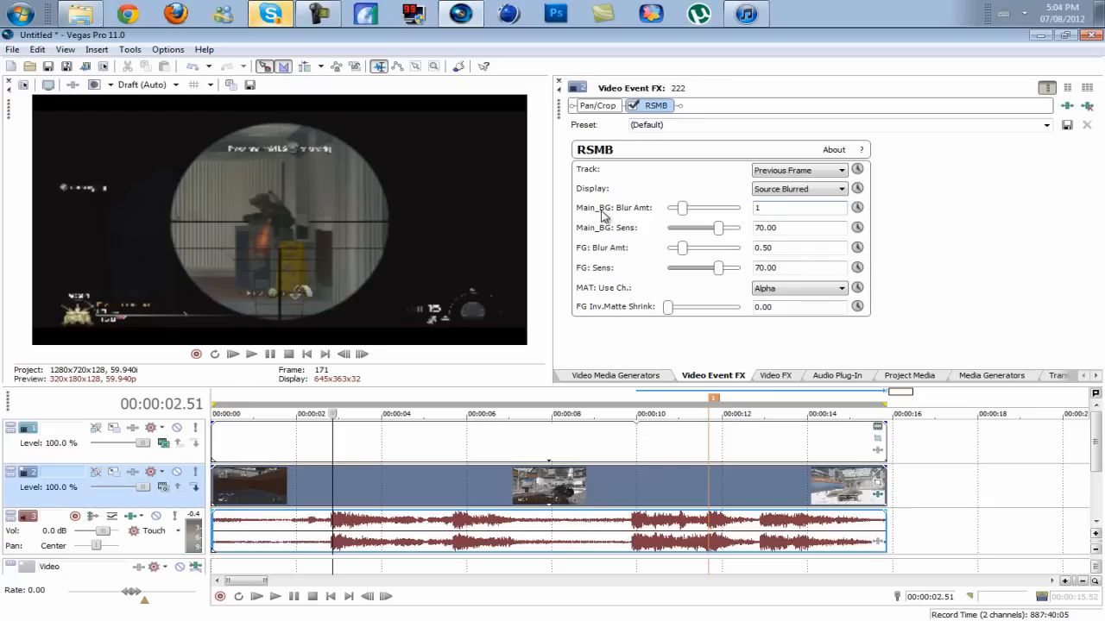
pyautogui.click(783, 227)
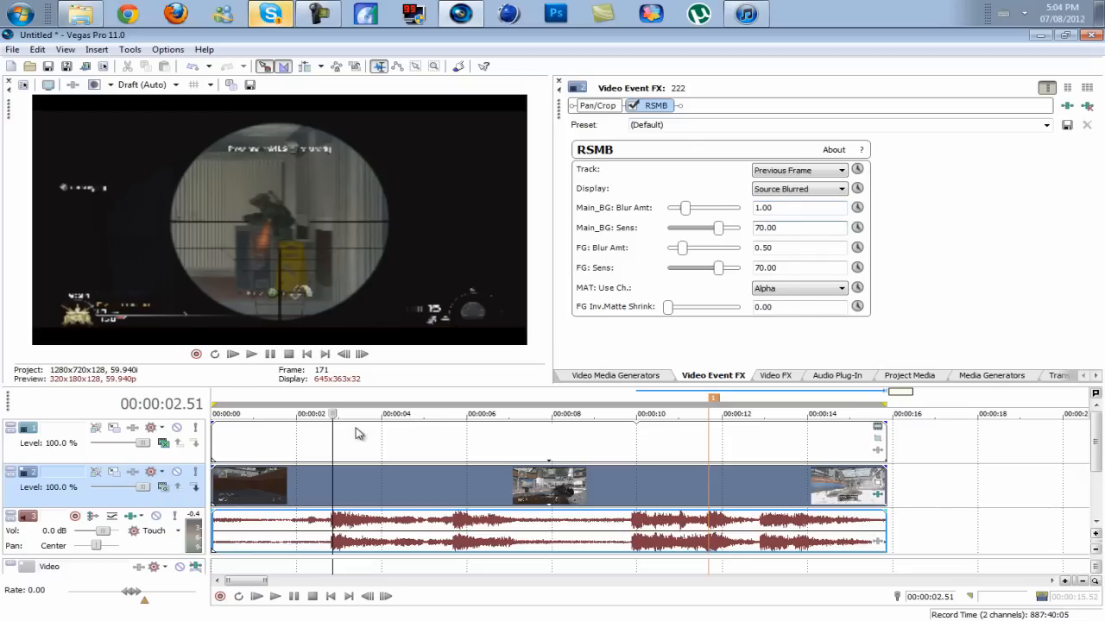
pyautogui.moveTo(343, 473); pyautogui.dragTo(413, 473)
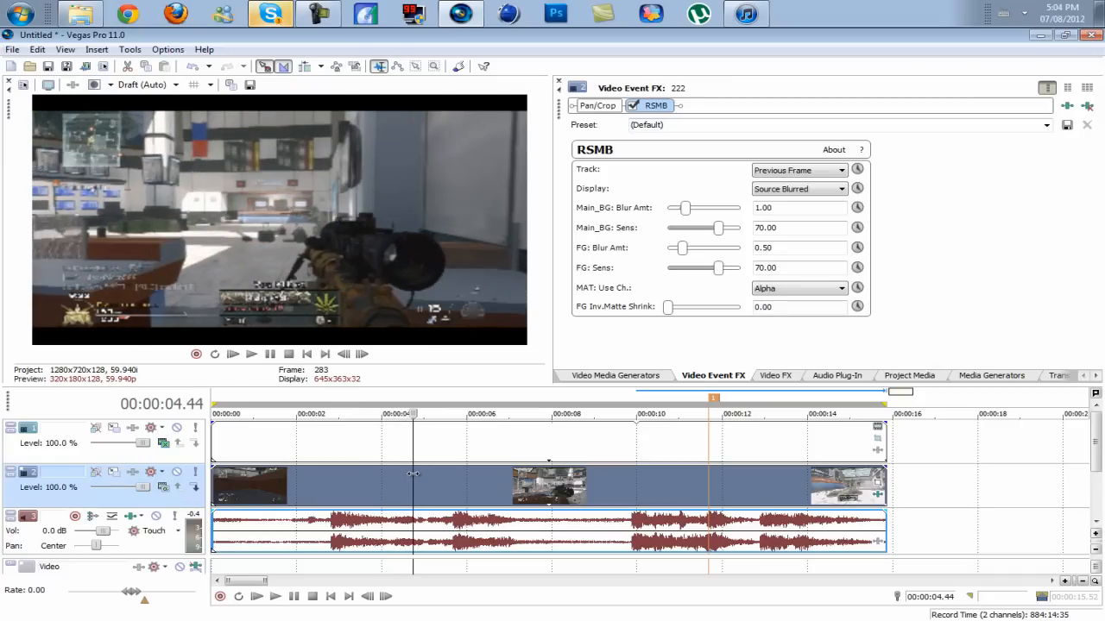